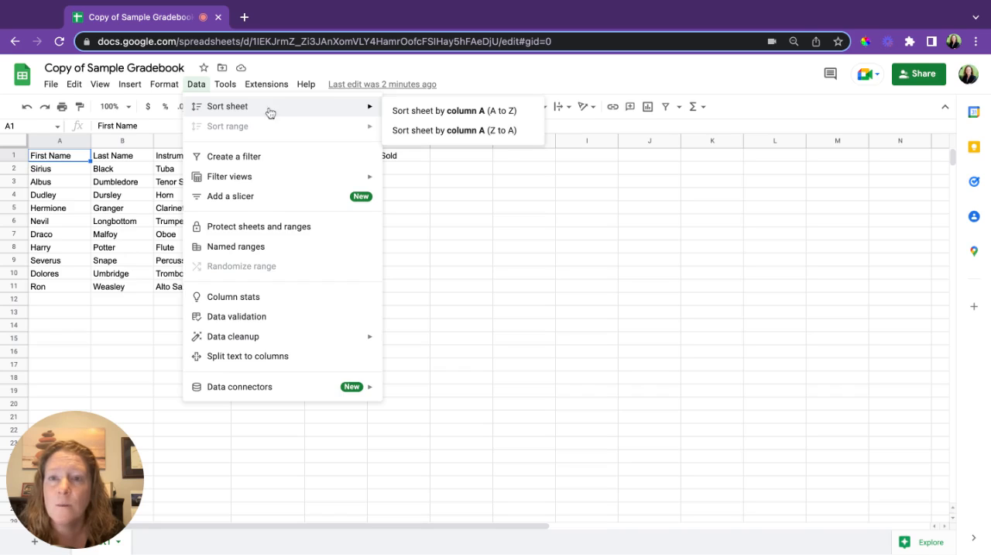
Try sorting the whole sheet by column A from A to Z, including the header row, and undo the sort.
{"action": "left_click", "coordinate": [471, 117]}
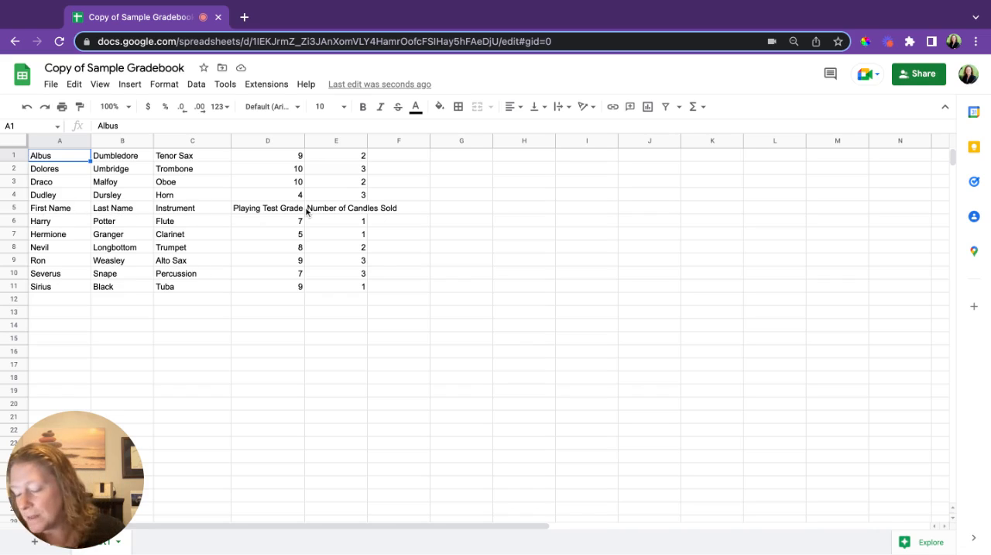
{"action": "key", "text": "ctrl+z"}
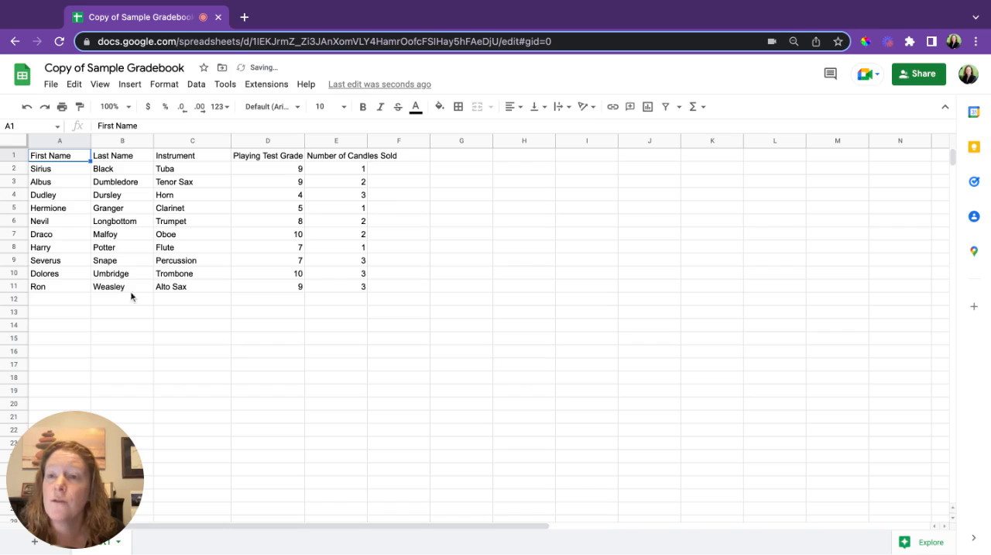
Open the advanced range sorting options for rows 2 to 11, leaving out the header row.
{"action": "left_click", "coordinate": [14, 169]}
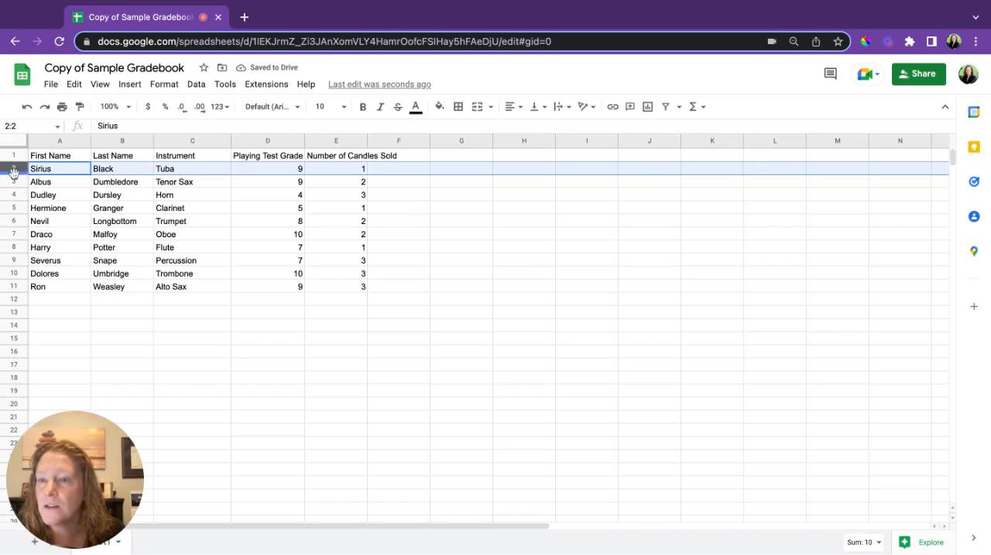
{"action": "left_click", "coordinate": [15, 287], "text": "shift"}
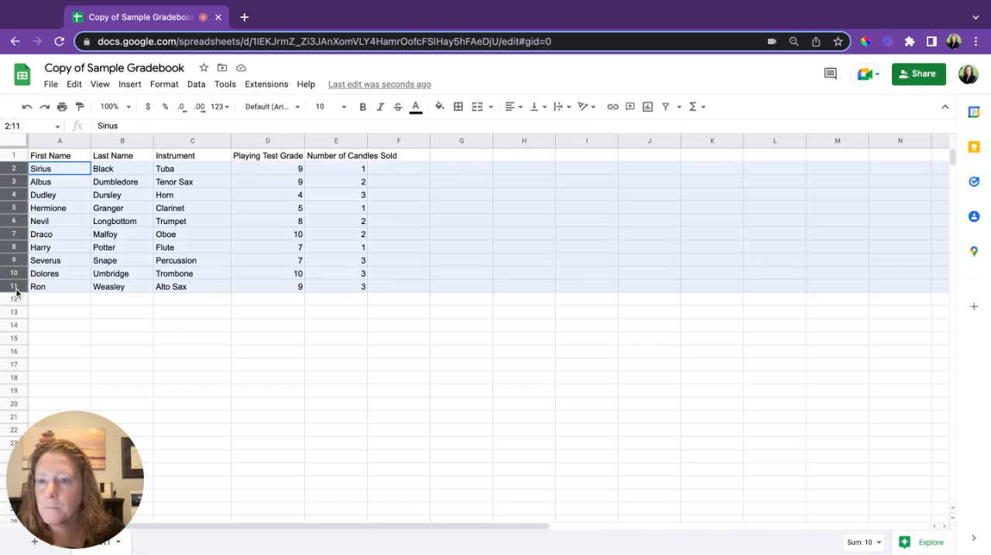
{"action": "left_click", "coordinate": [196, 85]}
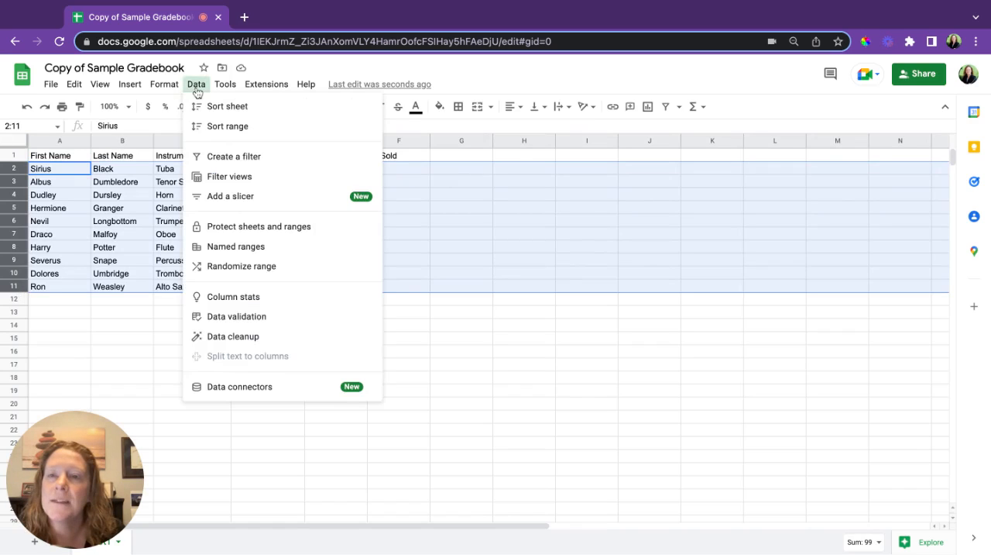
{"action": "mouse_move", "coordinate": [240, 133]}
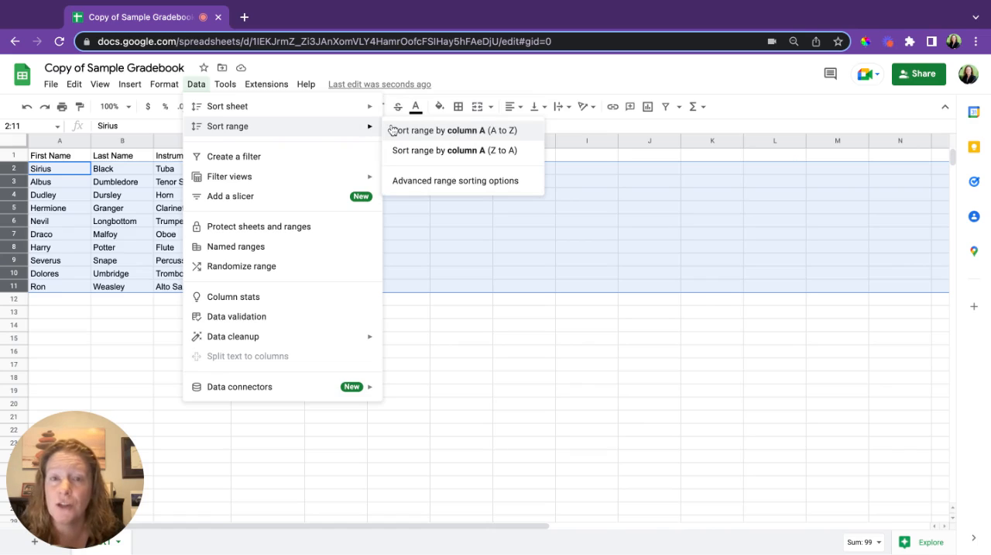
{"action": "left_click", "coordinate": [422, 185]}
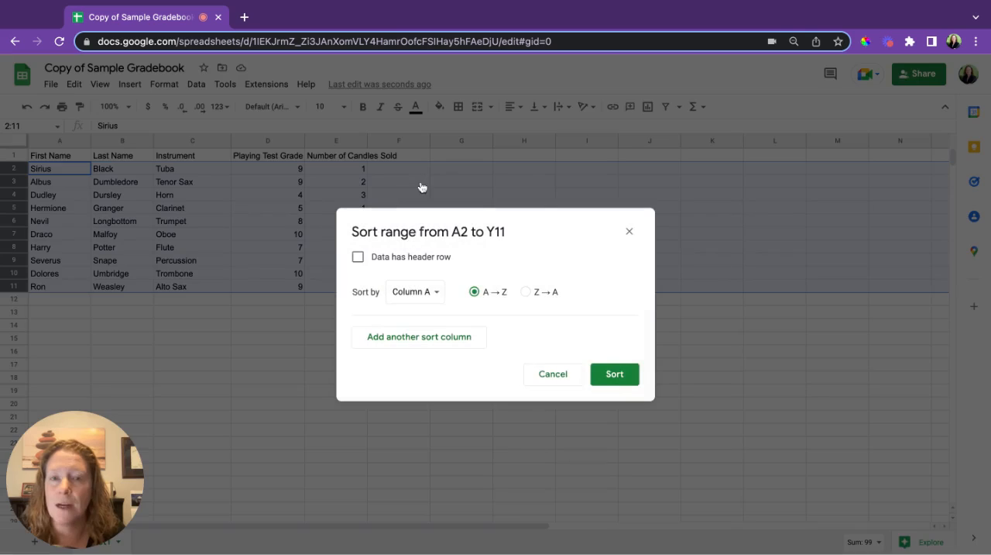
Sort the selected range by column B and then by column C, both in A → Z order.
{"action": "left_click", "coordinate": [431, 299]}
{"action": "left_click", "coordinate": [432, 311]}
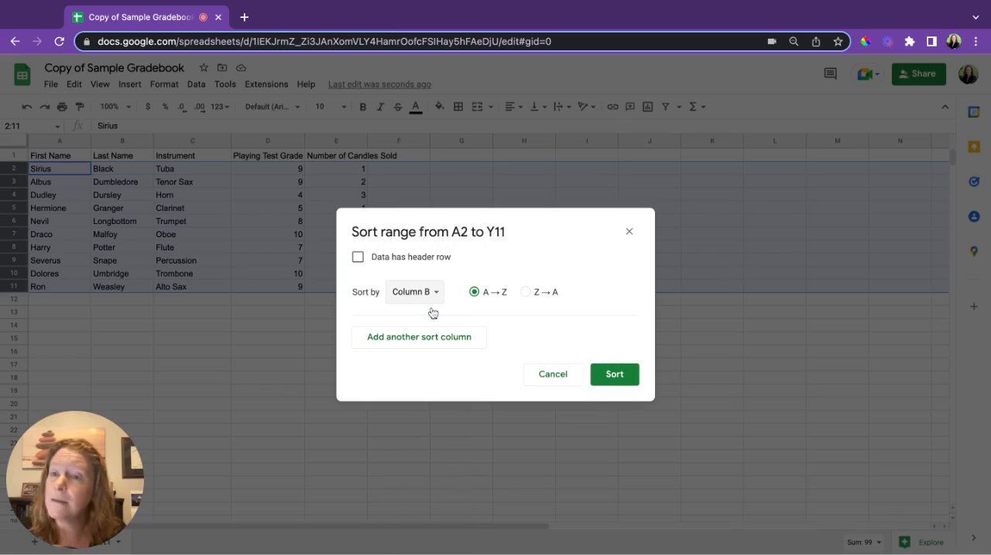
{"action": "left_click", "coordinate": [449, 342]}
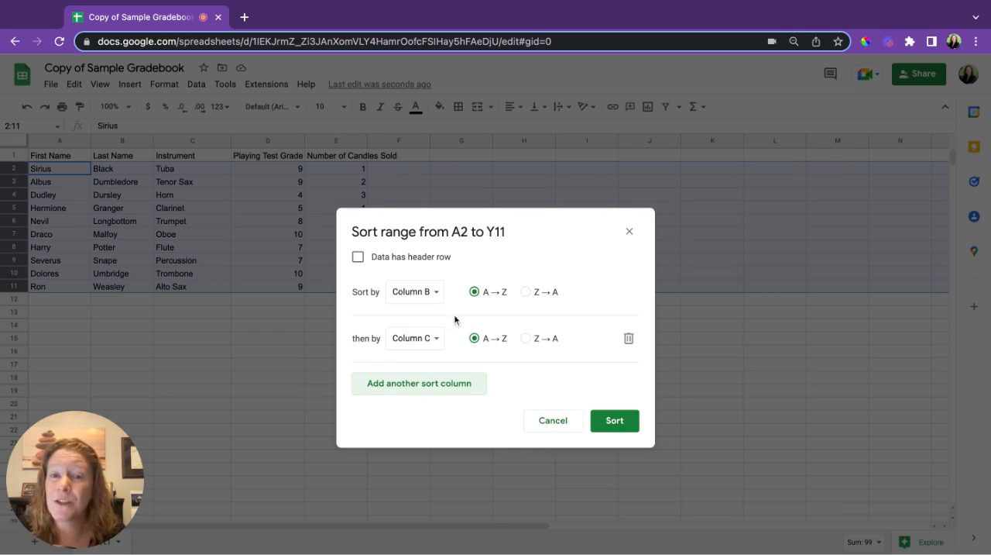
{"action": "left_click", "coordinate": [439, 338]}
{"action": "left_click", "coordinate": [439, 340]}
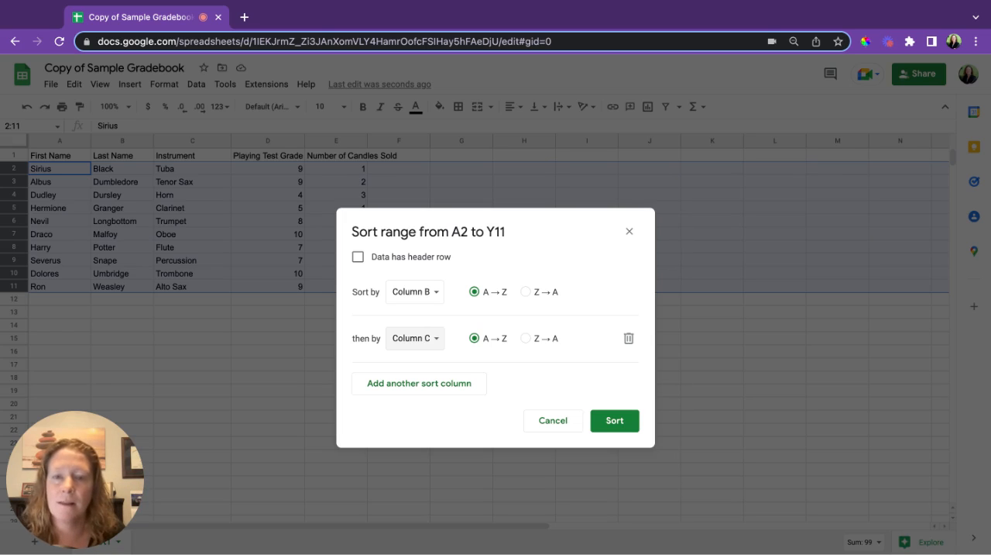
{"action": "left_click", "coordinate": [616, 419]}
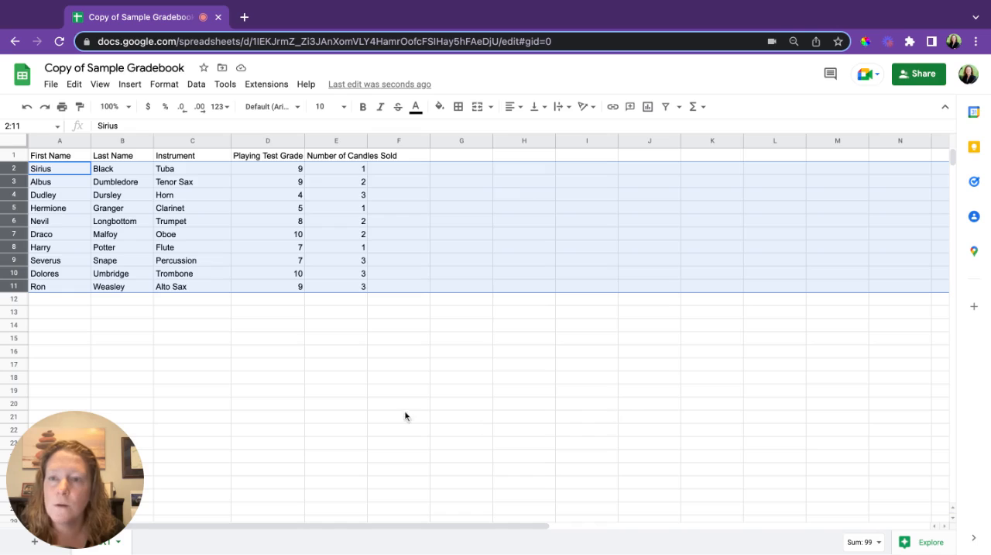
{"action": "left_click", "coordinate": [392, 404]}
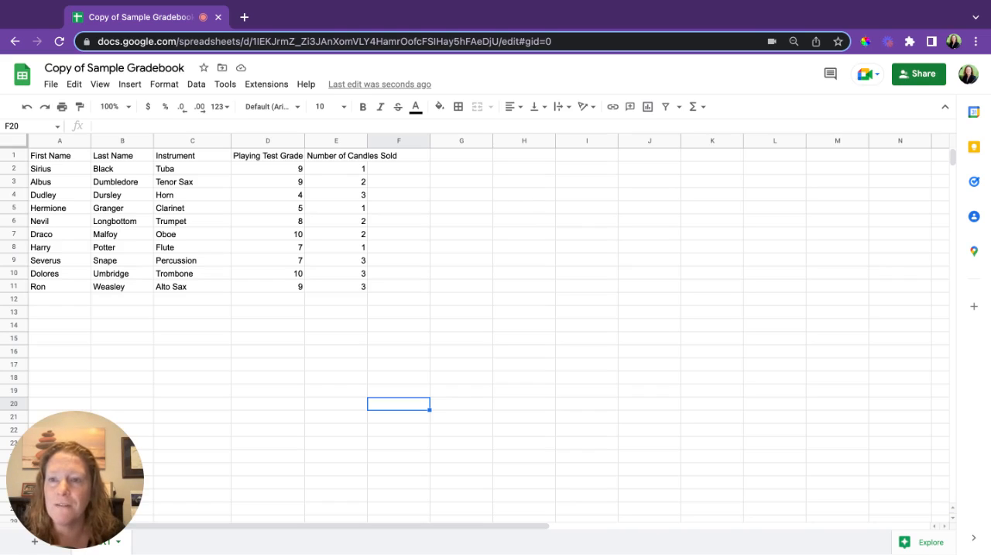
Freeze the first row containing the column headers.
{"action": "left_click", "coordinate": [16, 155]}
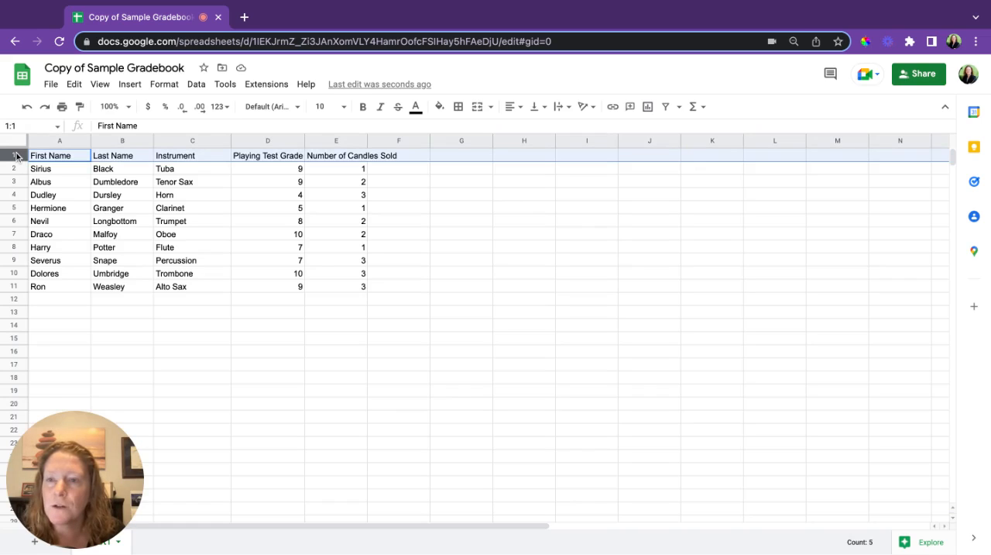
{"action": "left_click", "coordinate": [100, 84]}
{"action": "mouse_move", "coordinate": [124, 130]}
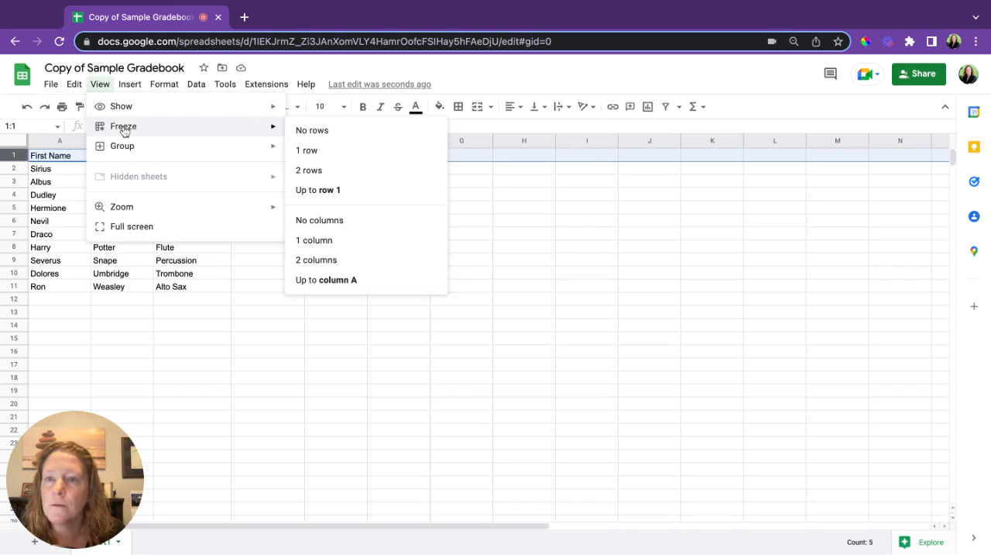
{"action": "left_click", "coordinate": [321, 150]}
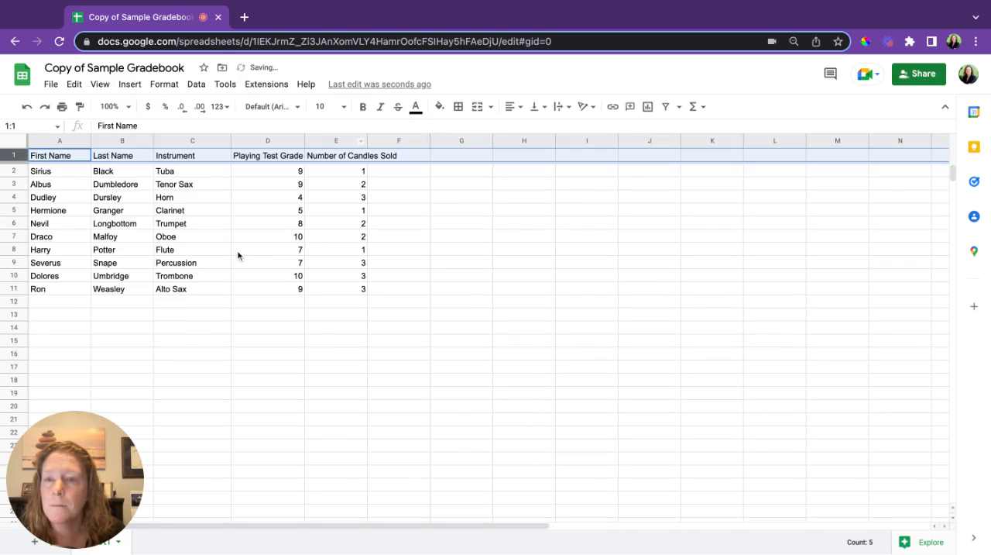
Examine how the frozen header row behaves while moving down and back up through the gradebook.
{"action": "scroll", "coordinate": [194, 277], "scroll_direction": "down", "scroll_amount": 3}
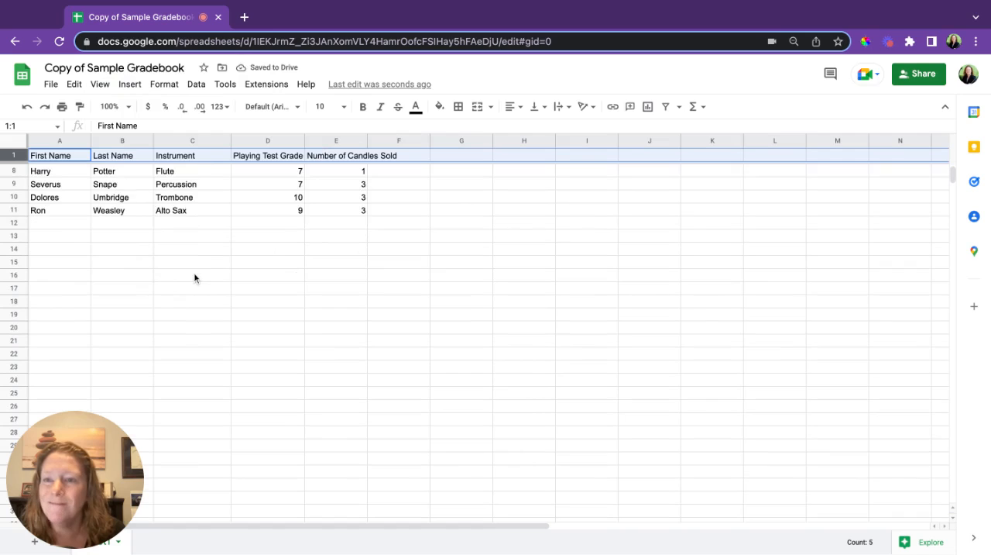
{"action": "scroll", "coordinate": [194, 277], "scroll_direction": "down", "scroll_amount": 1}
{"action": "scroll", "coordinate": [195, 277], "scroll_direction": "up", "scroll_amount": 4}
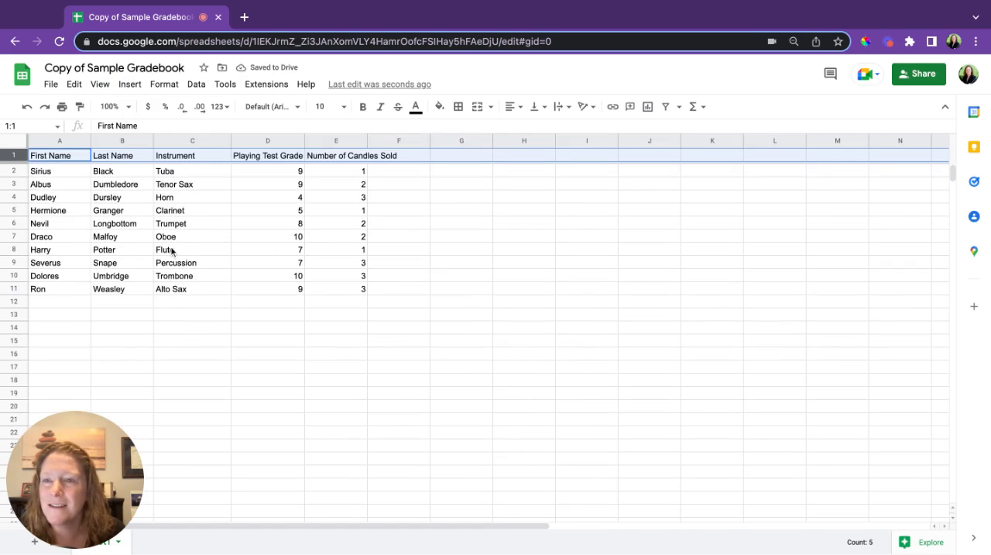
{"action": "scroll", "coordinate": [190, 268], "scroll_direction": "down", "scroll_amount": 3}
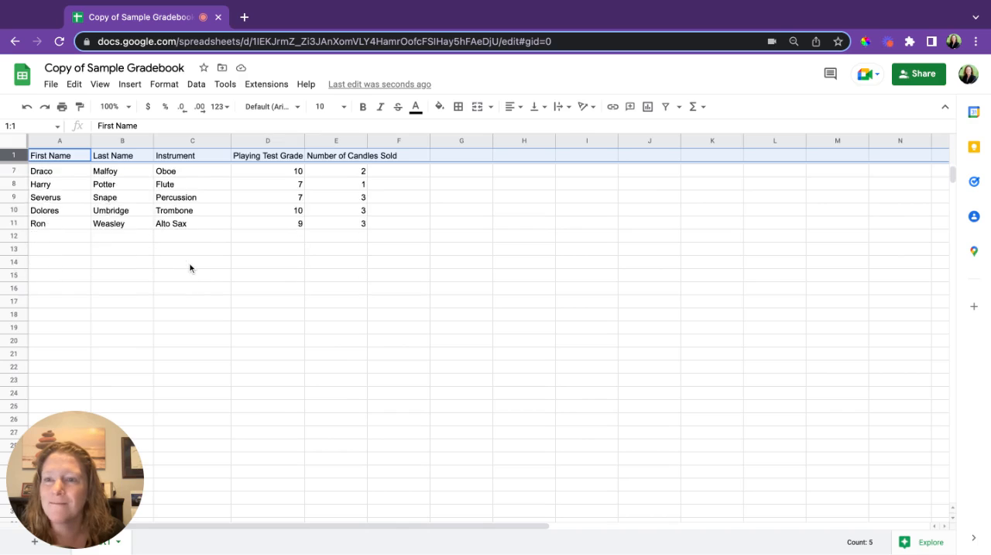
{"action": "scroll", "coordinate": [190, 268], "scroll_direction": "down", "scroll_amount": 1}
{"action": "scroll", "coordinate": [190, 268], "scroll_direction": "down", "scroll_amount": 3}
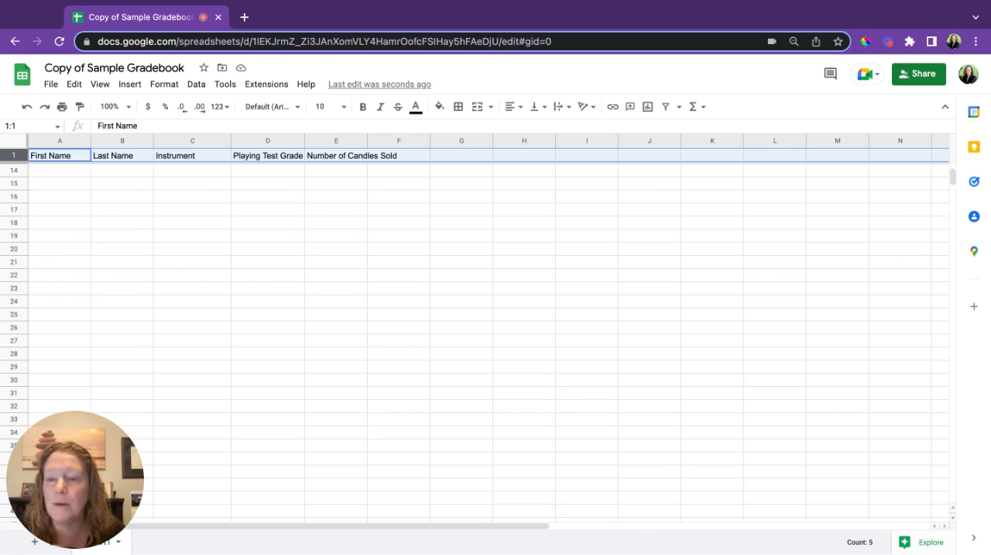
{"action": "scroll", "coordinate": [132, 162], "scroll_direction": "up", "scroll_amount": 4}
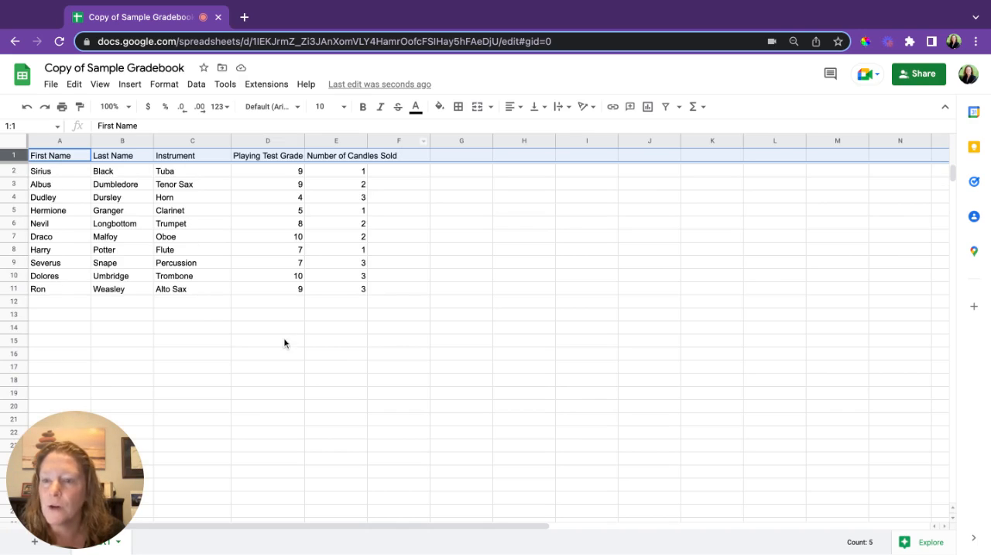
{"action": "left_click", "coordinate": [279, 380]}
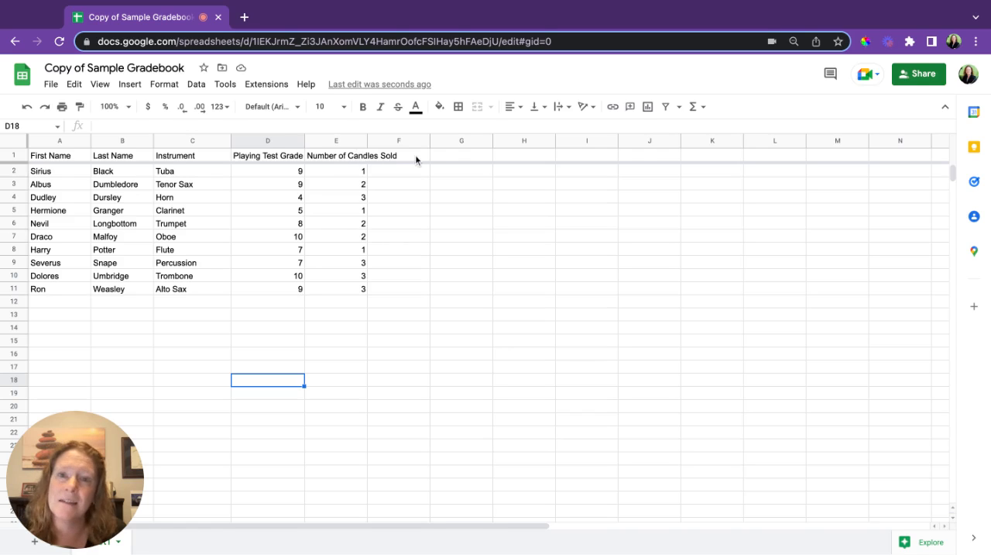
Wrap the text in header row 1 so that long headings fit their columns.
{"action": "left_click", "coordinate": [12, 155]}
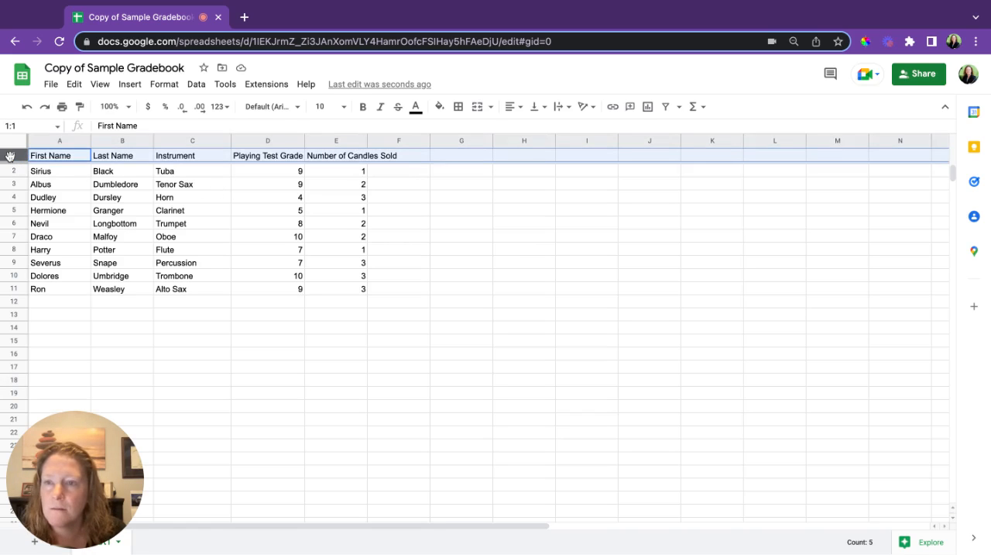
{"action": "left_click", "coordinate": [567, 112]}
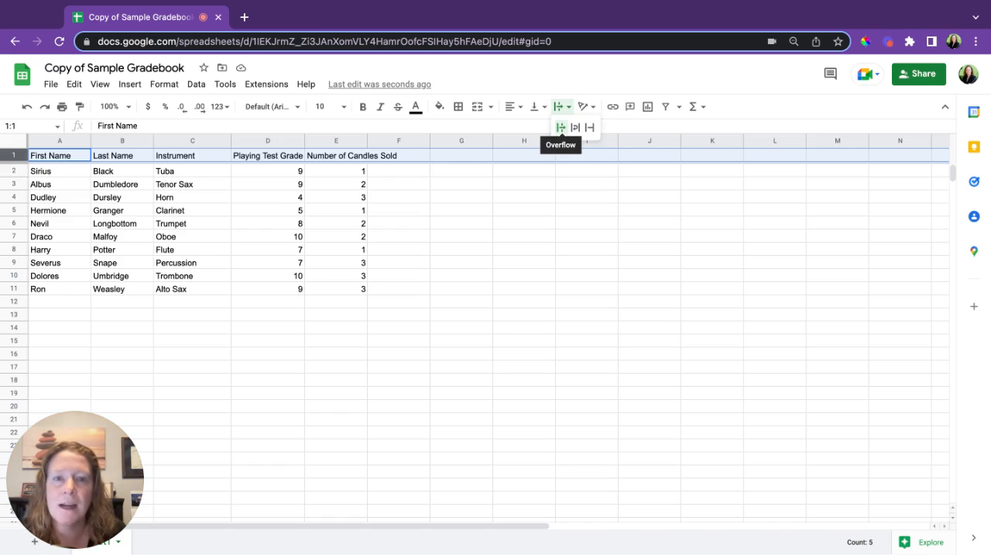
{"action": "left_click", "coordinate": [578, 137]}
{"action": "left_click", "coordinate": [525, 272]}
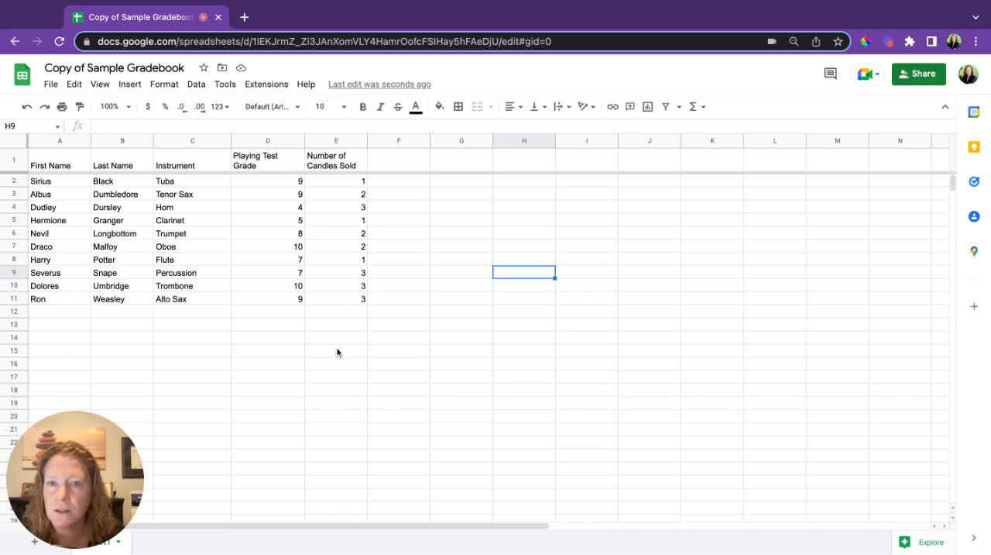
Create a filter on column E, Number of Candles Sold.
{"action": "left_click", "coordinate": [335, 141]}
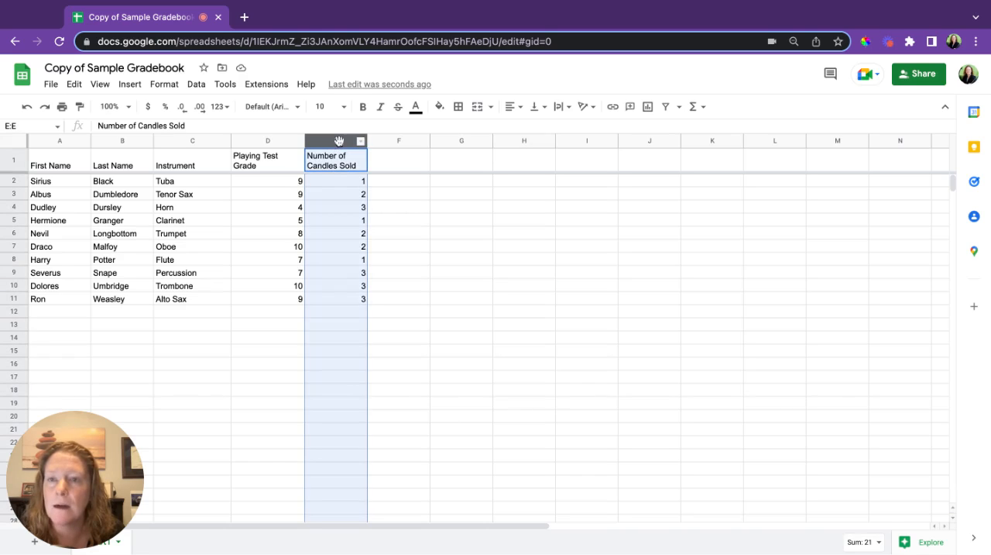
{"action": "left_click", "coordinate": [196, 83]}
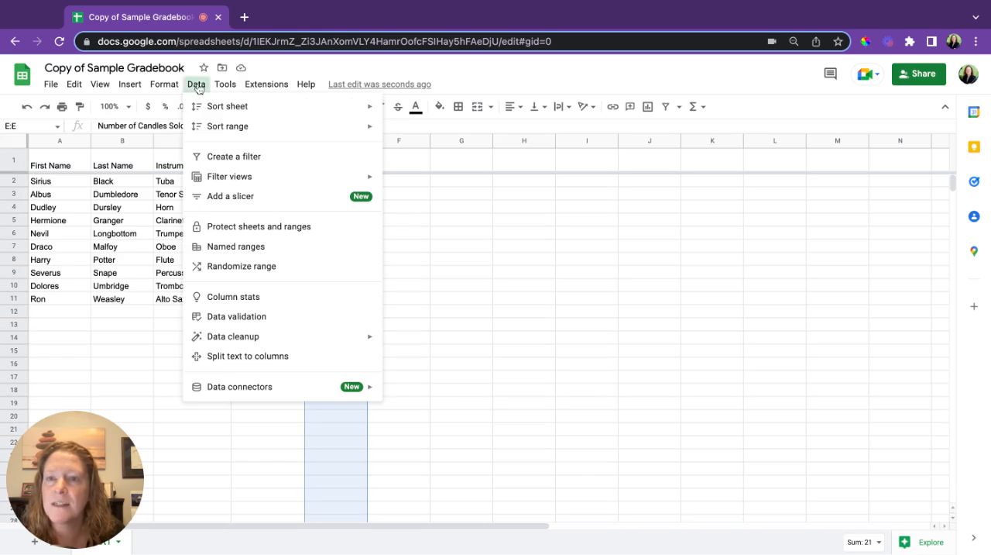
{"action": "left_click", "coordinate": [240, 158]}
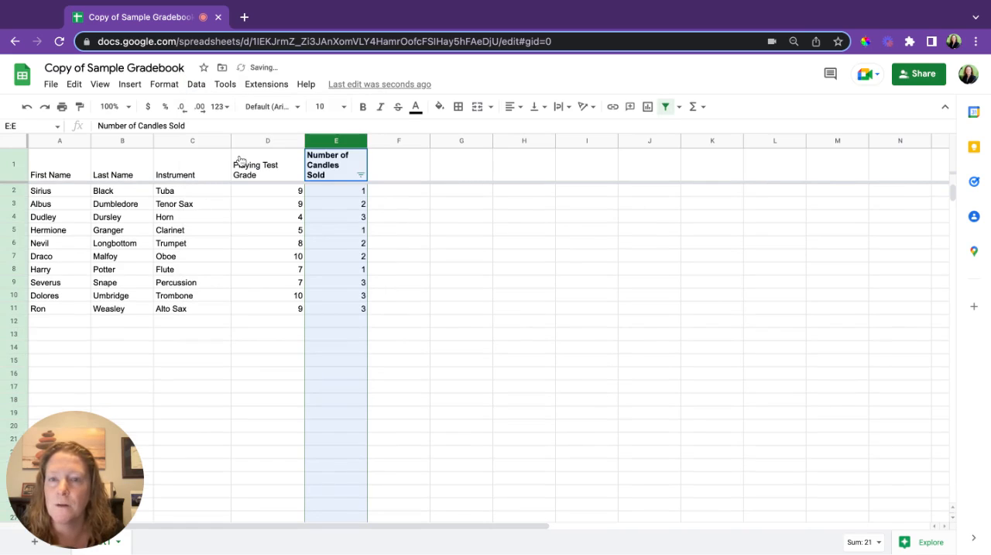
Filter the Number of Candles Sold column by condition to show only rows with values greater than 2.
{"action": "left_click", "coordinate": [361, 175]}
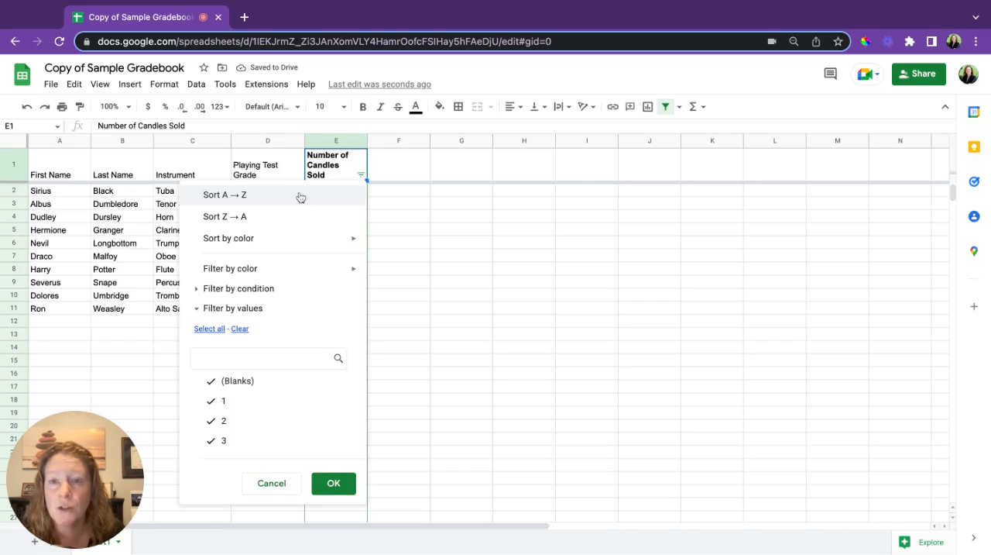
{"action": "mouse_move", "coordinate": [298, 268]}
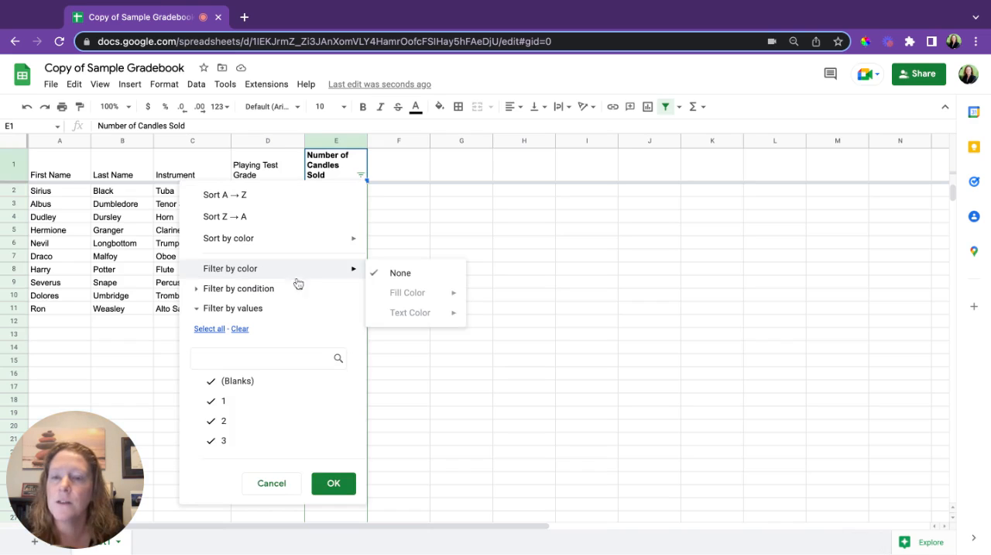
{"action": "left_click", "coordinate": [199, 288]}
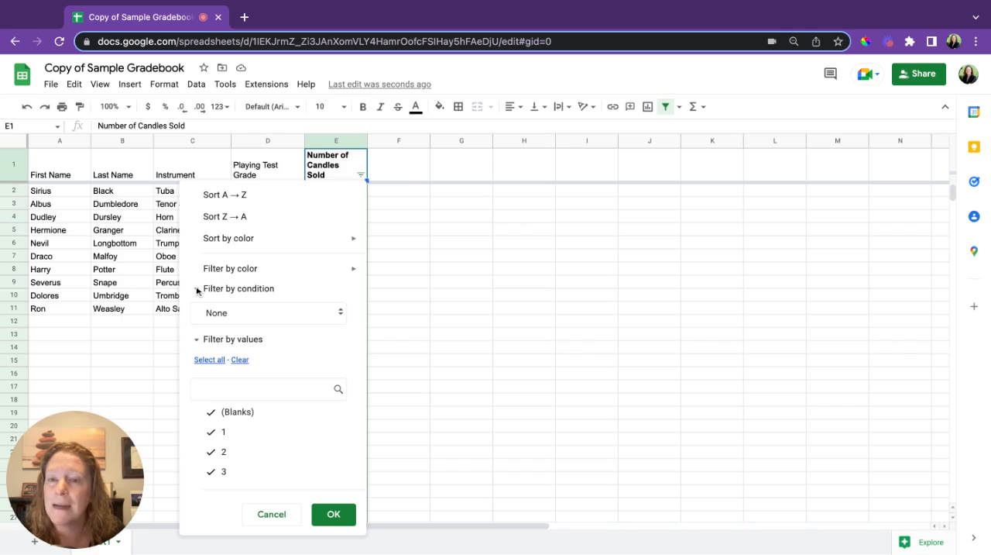
{"action": "left_click", "coordinate": [300, 311]}
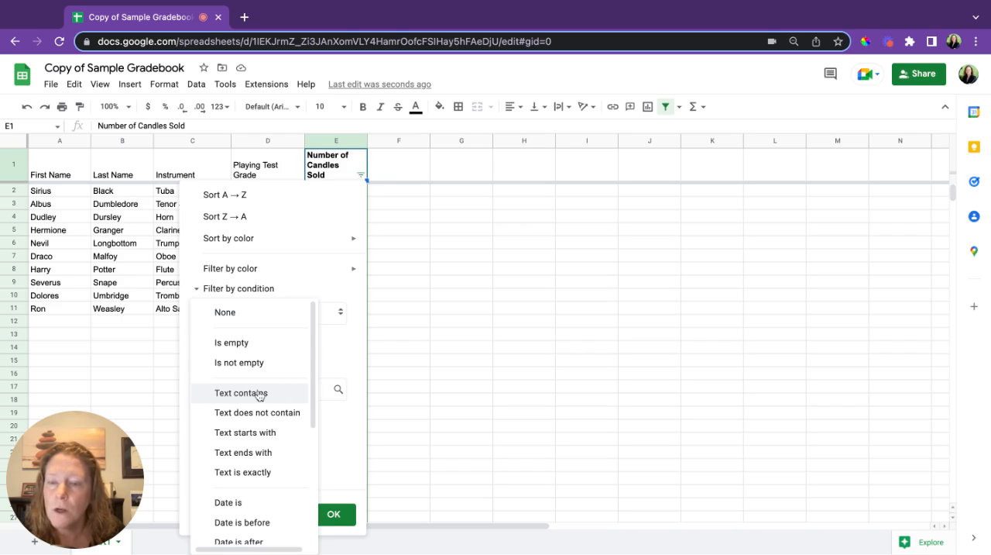
{"action": "scroll", "coordinate": [261, 392], "scroll_direction": "down", "scroll_amount": 1}
{"action": "scroll", "coordinate": [259, 395], "scroll_direction": "down", "scroll_amount": 1}
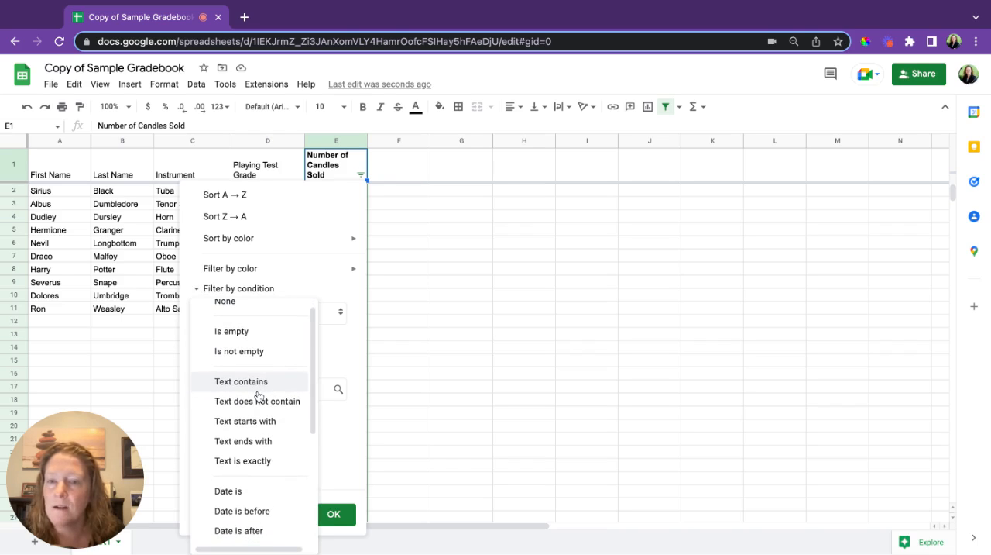
{"action": "scroll", "coordinate": [258, 396], "scroll_direction": "down", "scroll_amount": 5}
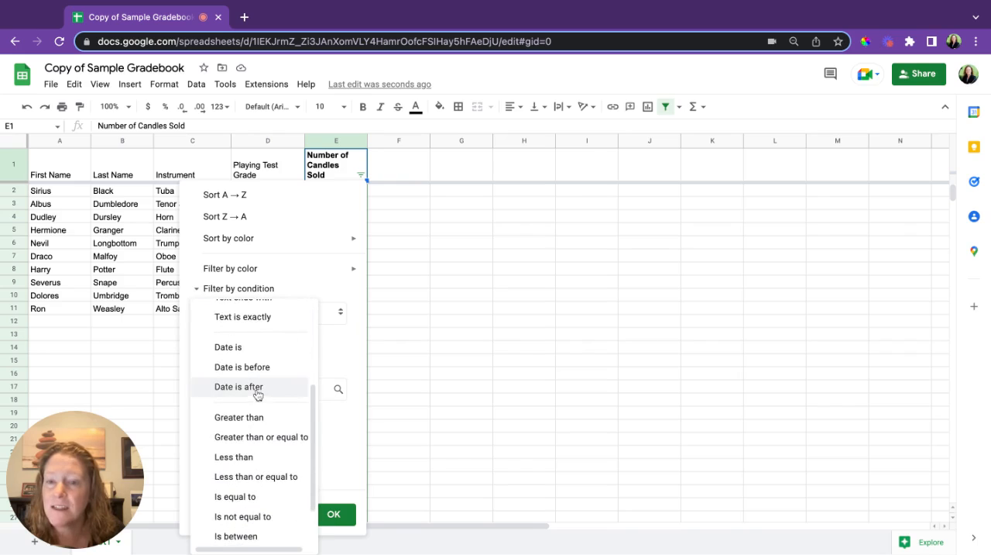
{"action": "scroll", "coordinate": [257, 394], "scroll_direction": "down", "scroll_amount": 2}
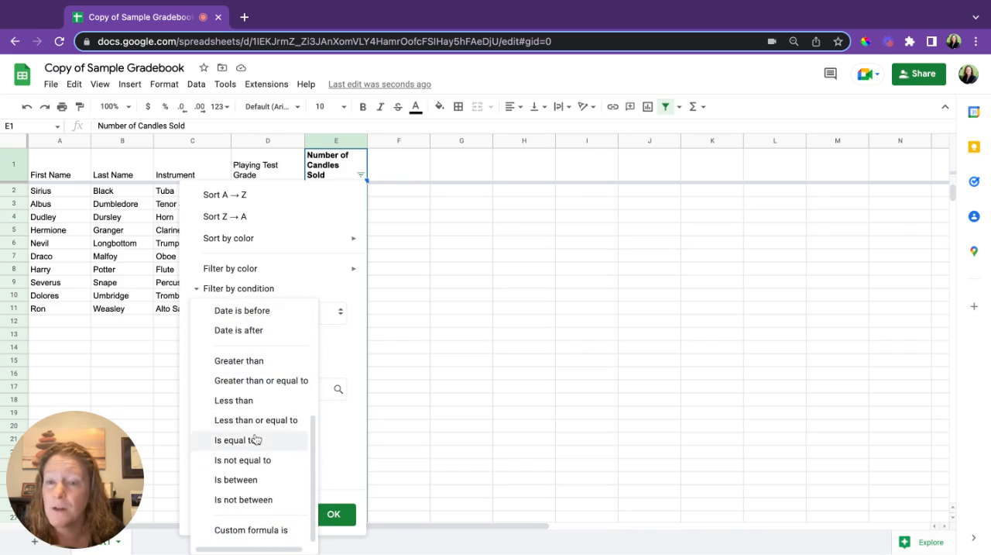
{"action": "left_click", "coordinate": [266, 364]}
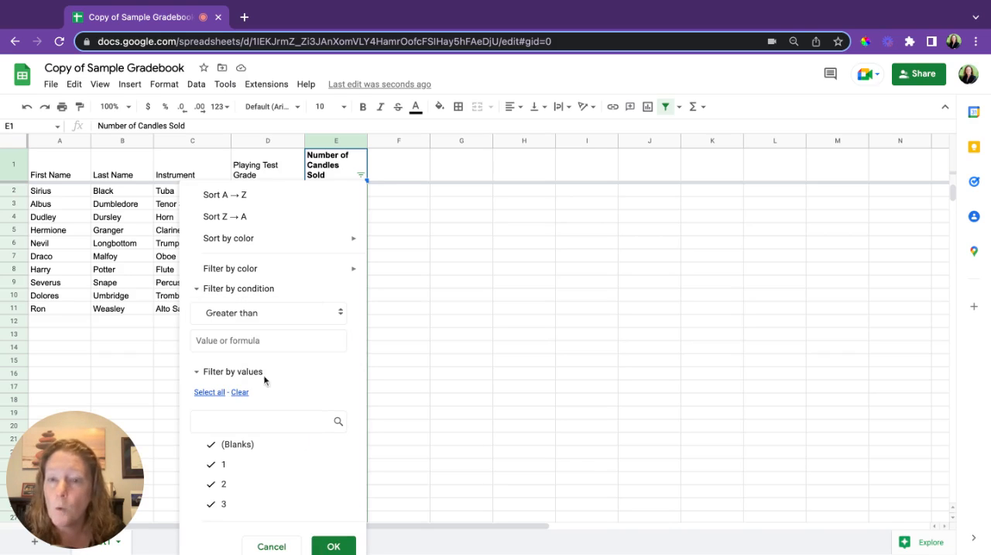
{"action": "left_click", "coordinate": [261, 341]}
{"action": "type", "text": "2"}
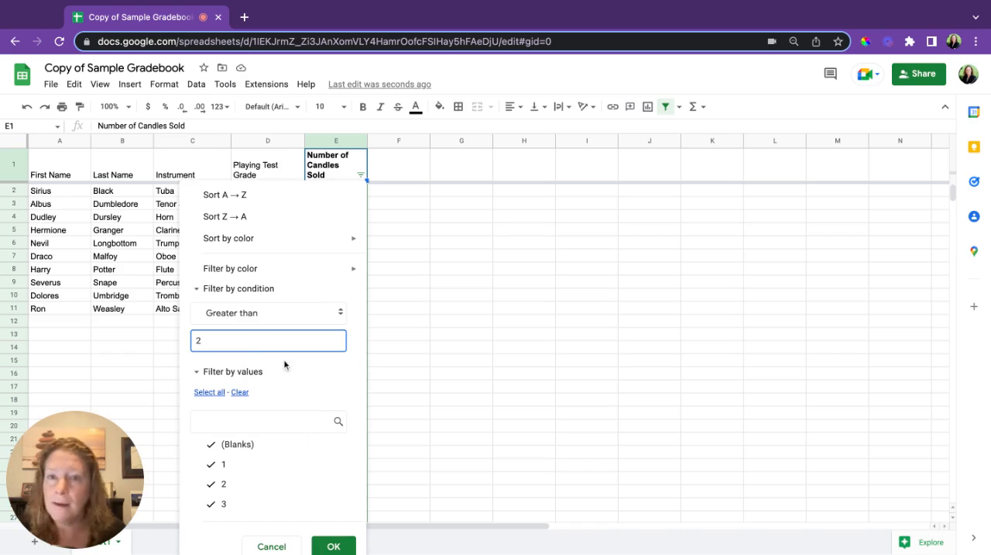
{"action": "left_click", "coordinate": [347, 546]}
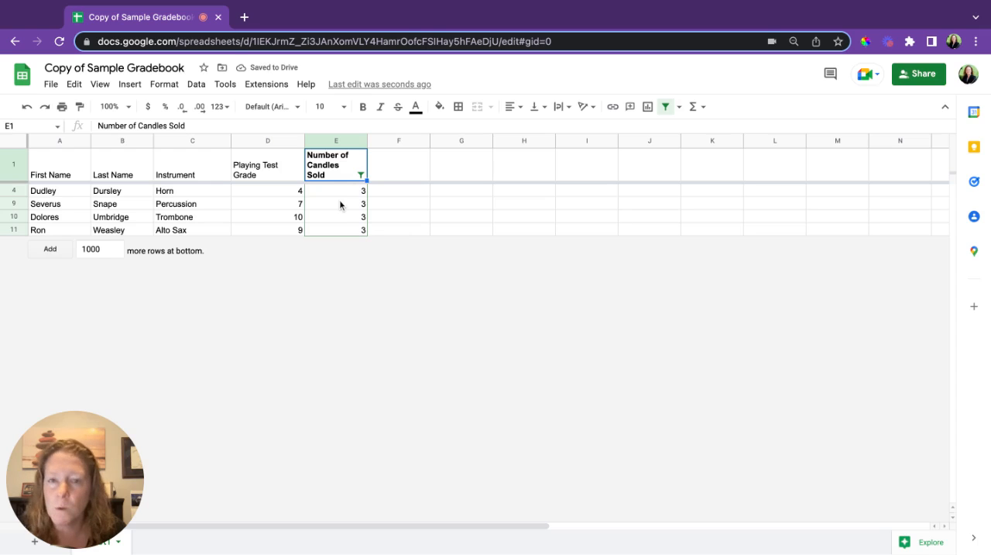
Set the Number of Candles Sold filter's condition to None with its values cleared, and remove the filter from column E.
{"action": "left_click", "coordinate": [361, 175]}
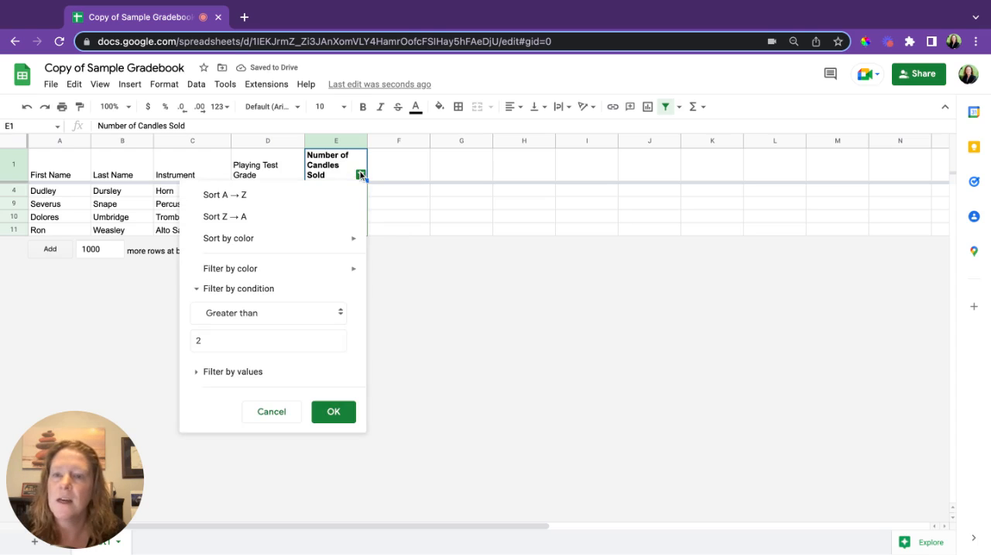
{"action": "left_click", "coordinate": [254, 315]}
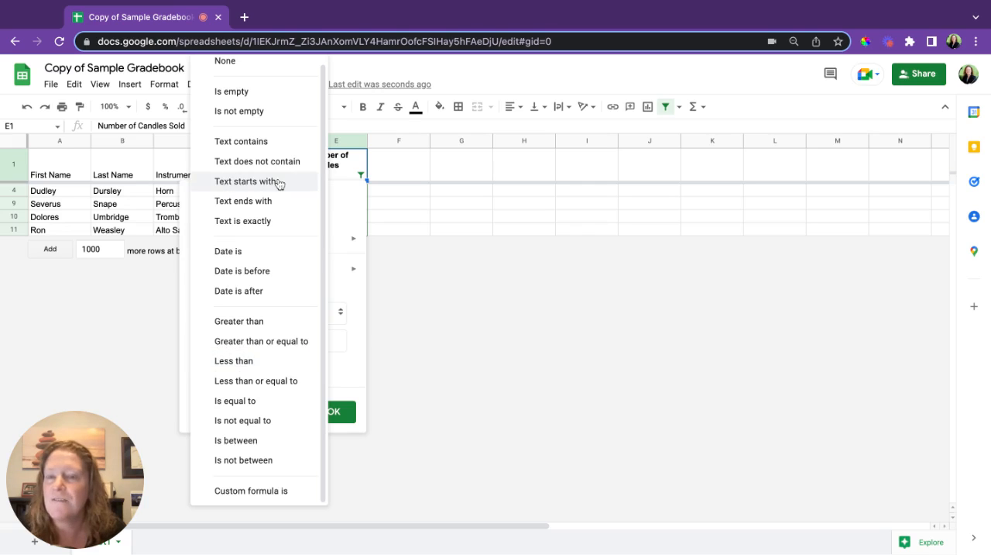
{"action": "scroll", "coordinate": [276, 206], "scroll_direction": "up", "scroll_amount": 1}
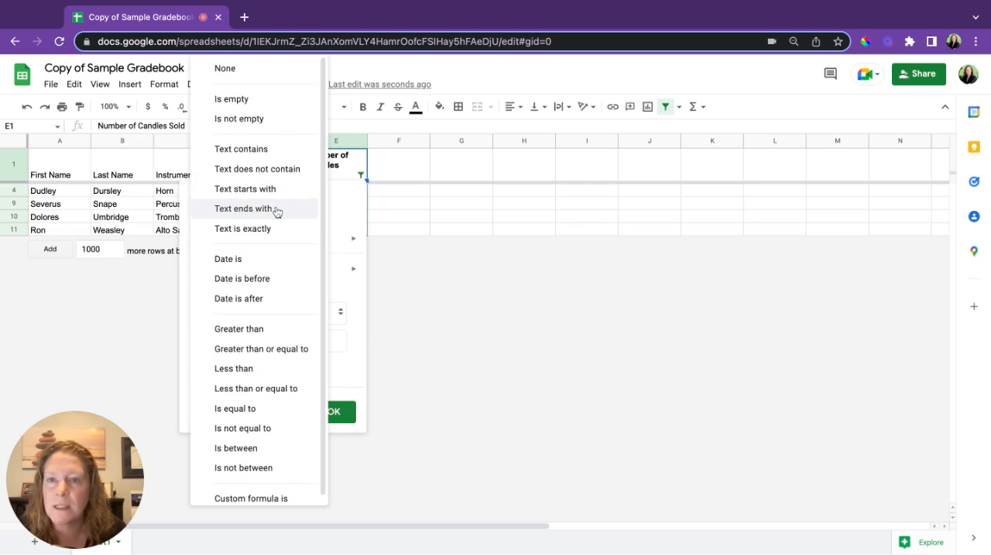
{"action": "left_click", "coordinate": [237, 69]}
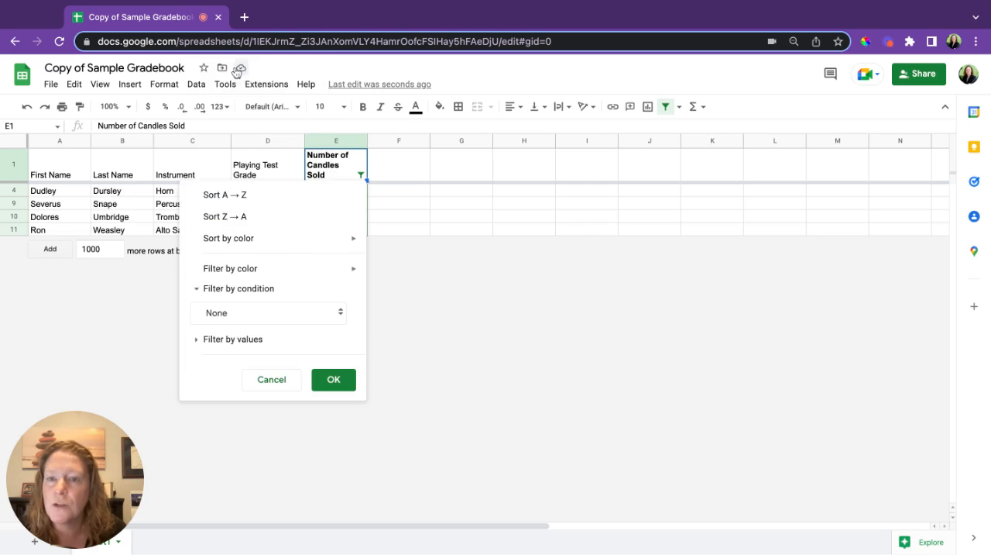
{"action": "left_click", "coordinate": [198, 340]}
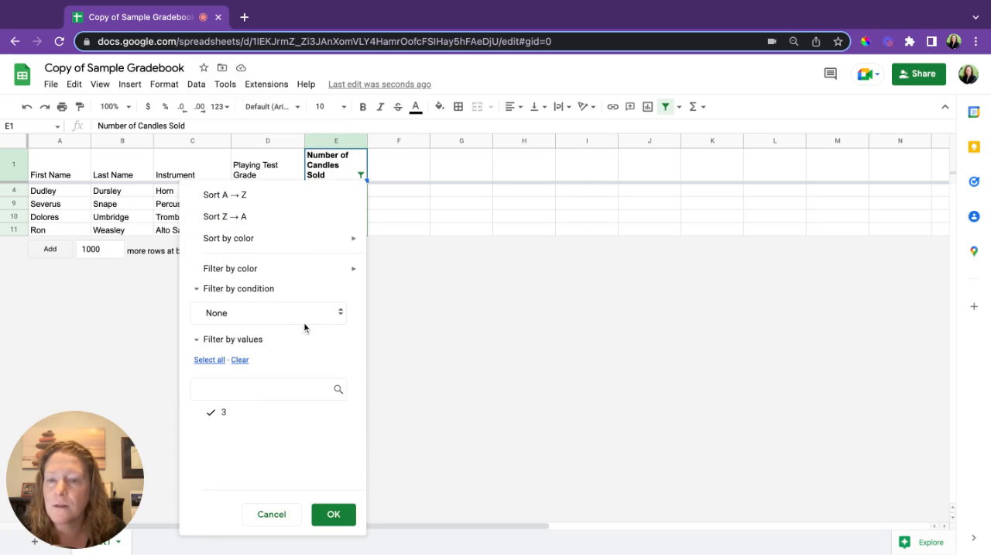
{"action": "left_click", "coordinate": [239, 361]}
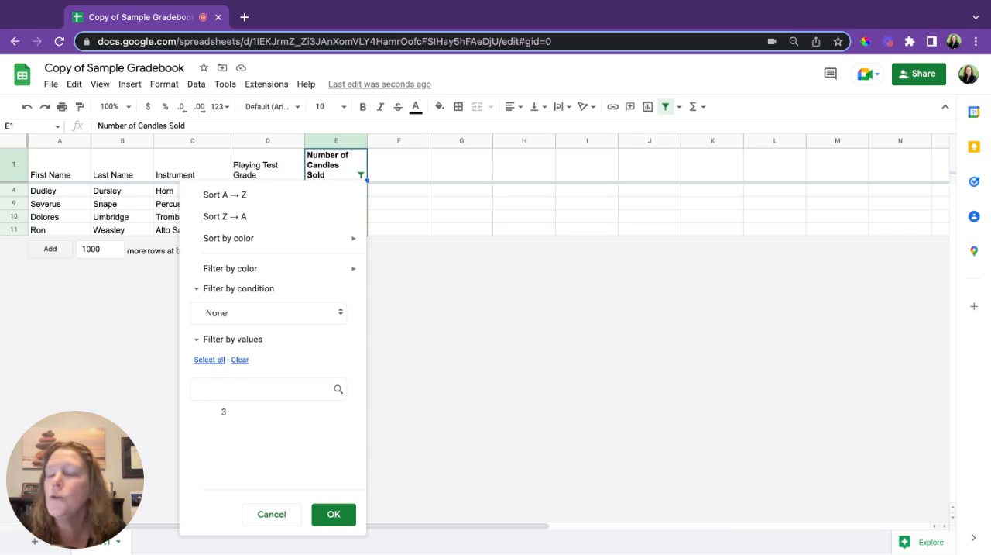
{"action": "left_click", "coordinate": [335, 514]}
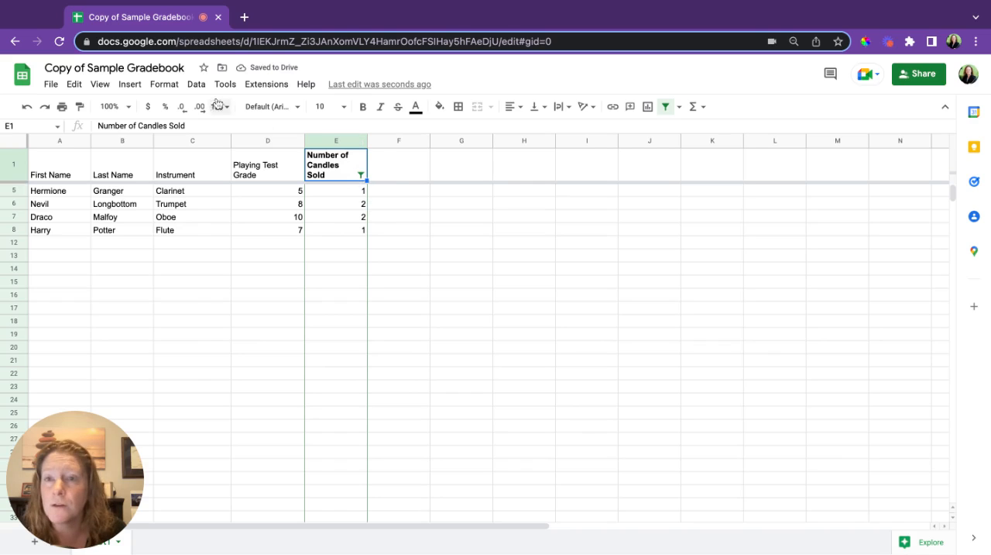
{"action": "left_click", "coordinate": [197, 84]}
{"action": "left_click", "coordinate": [247, 159]}
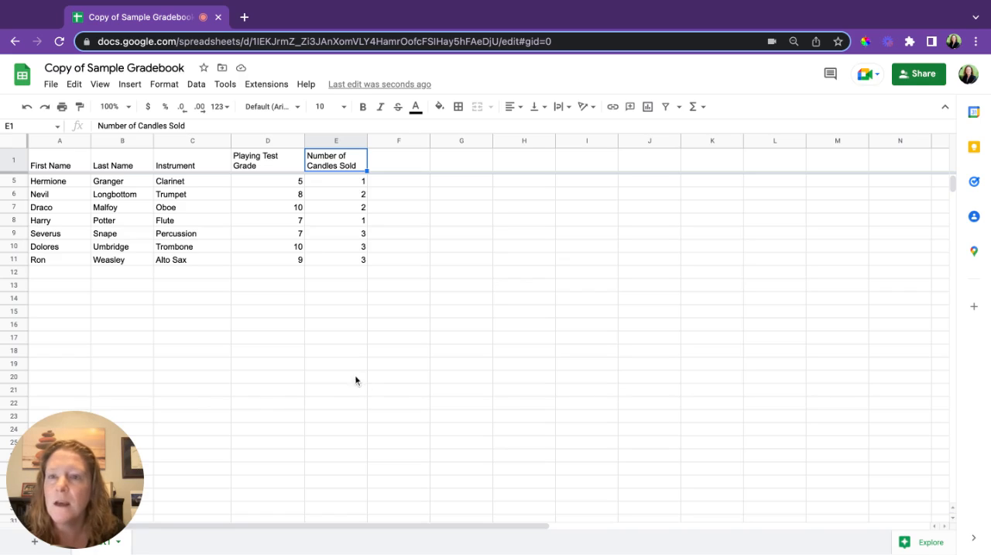
Hide column D, Playing Test Grade, and unhide it again.
{"action": "left_click", "coordinate": [273, 140]}
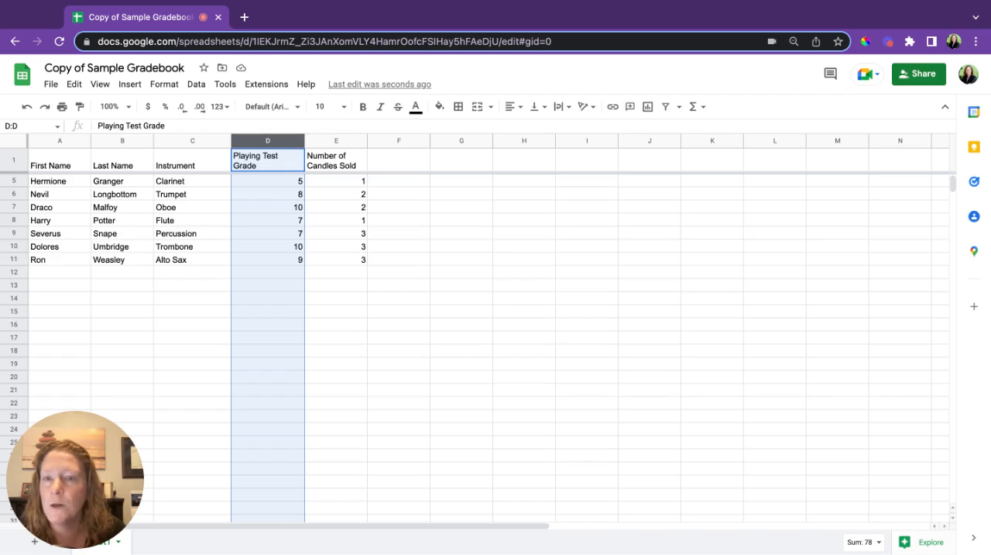
{"action": "mouse_move", "coordinate": [297, 141]}
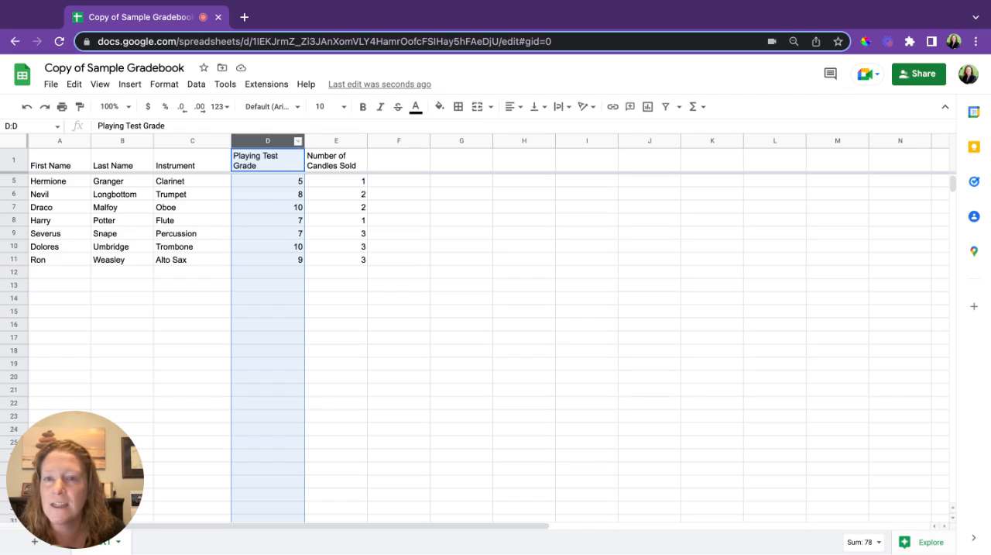
{"action": "left_click", "coordinate": [297, 145]}
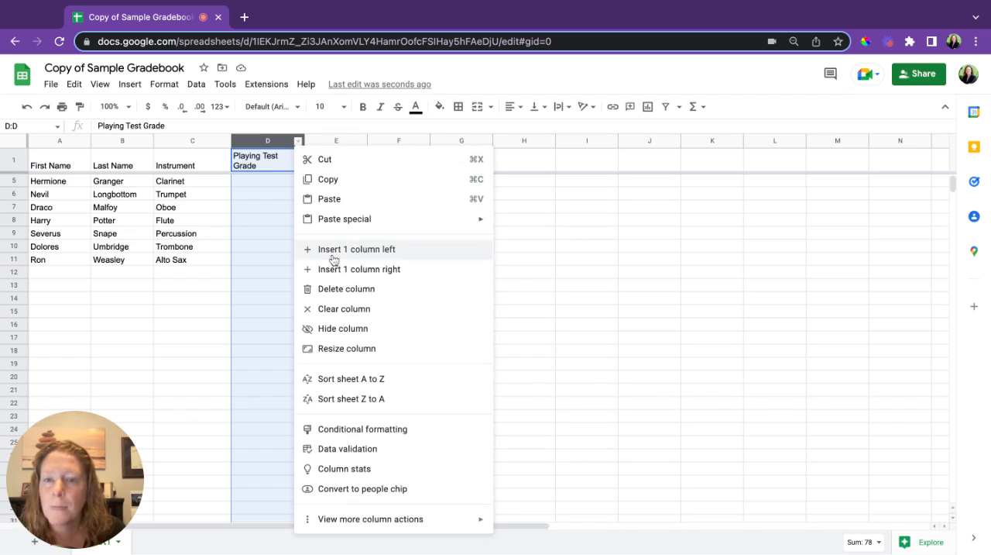
{"action": "left_click", "coordinate": [349, 329]}
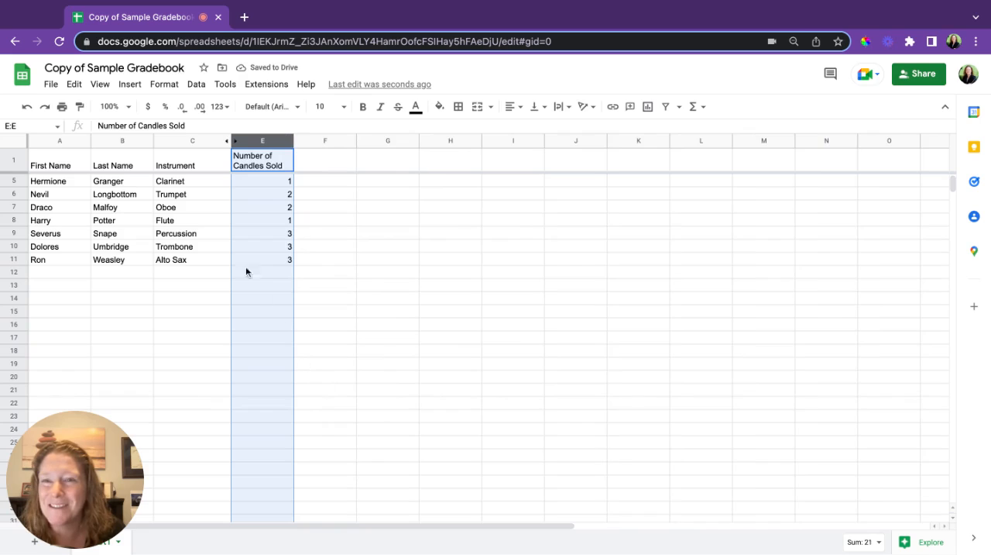
{"action": "left_click", "coordinate": [228, 142]}
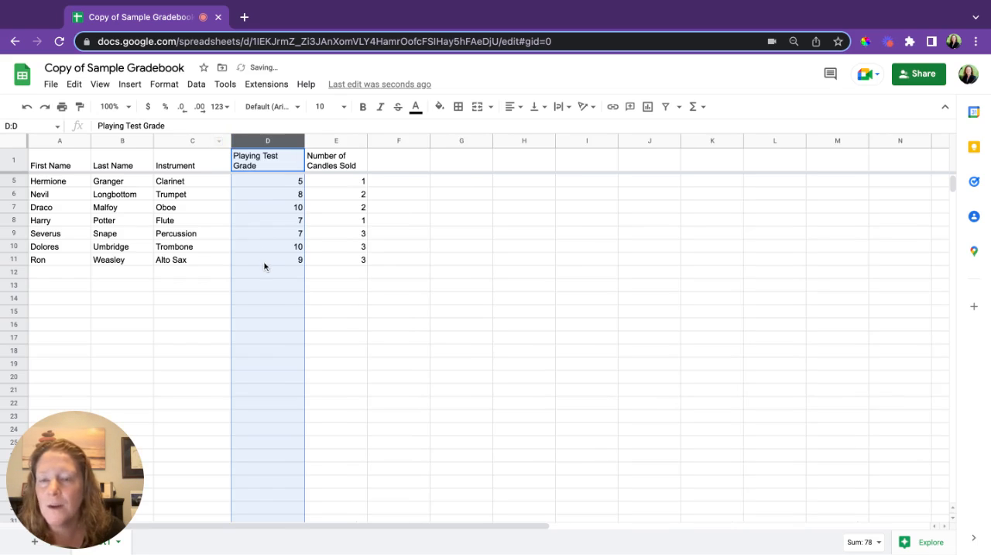